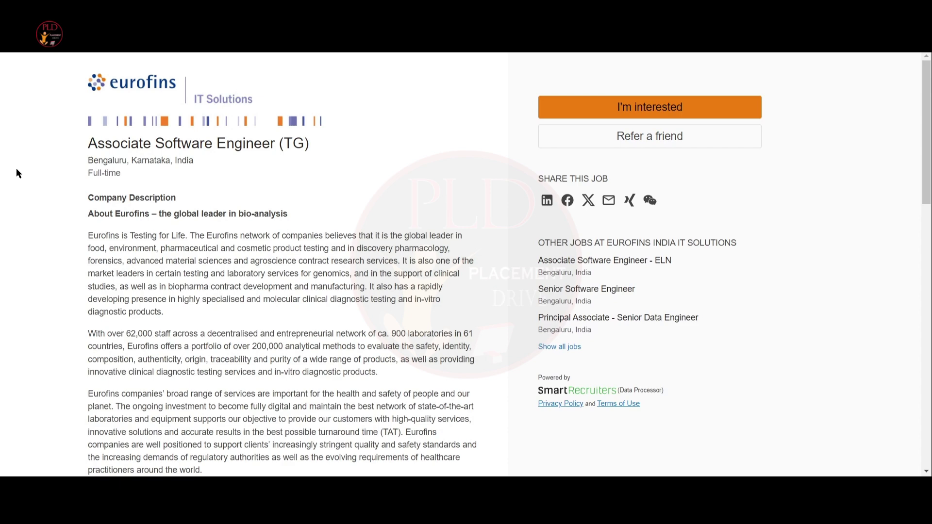
{"action": "scroll", "coordinate": [18, 173], "scroll_direction": "down", "scroll_amount": 5}
{"action": "scroll", "coordinate": [17, 173], "scroll_direction": "down", "scroll_amount": 3}
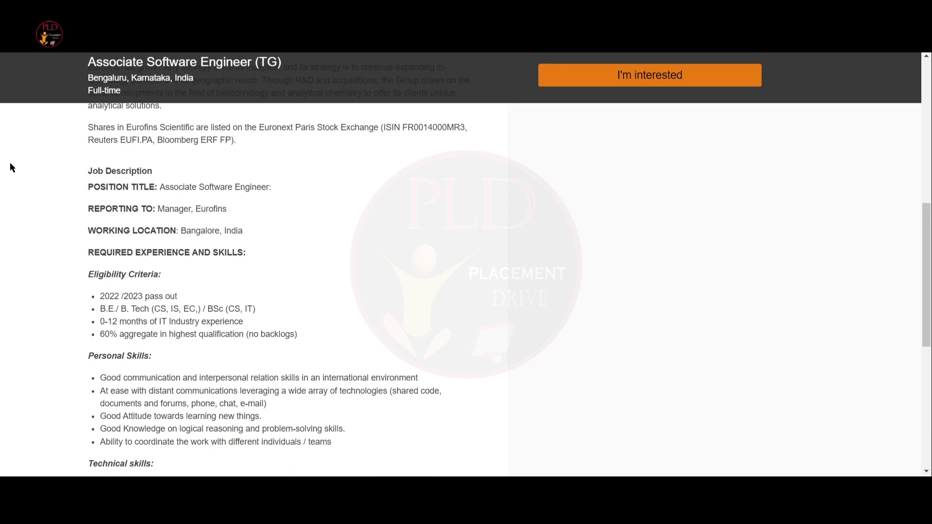
{"action": "scroll", "coordinate": [11, 168], "scroll_direction": "down", "scroll_amount": 2}
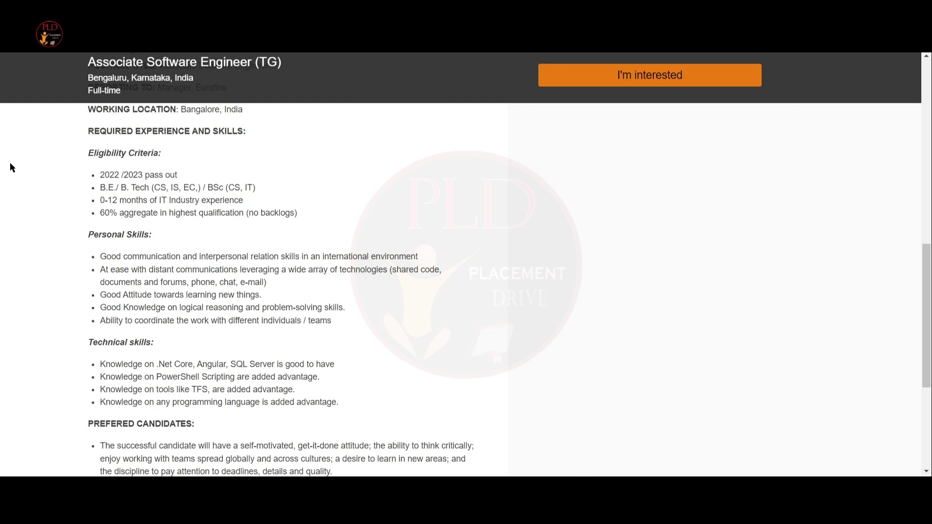
{"action": "scroll", "coordinate": [10, 168], "scroll_direction": "down", "scroll_amount": 3}
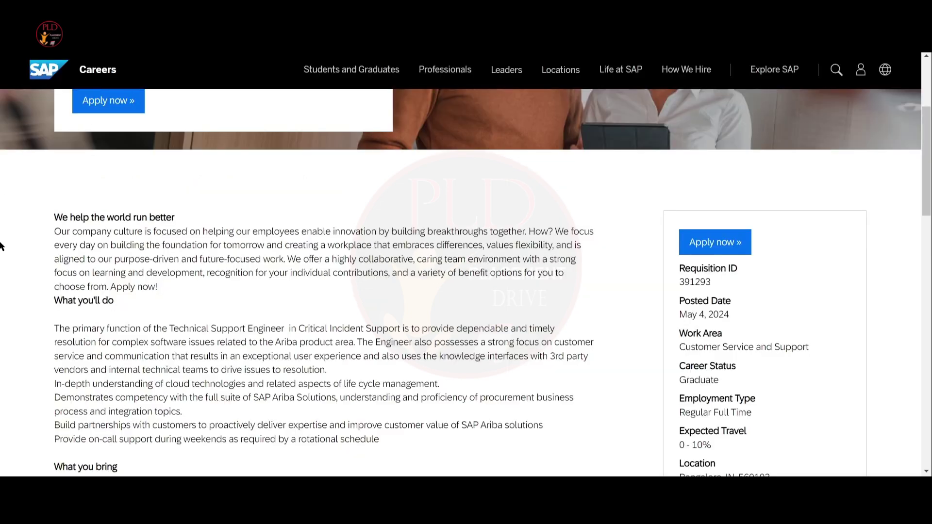
{"action": "scroll", "coordinate": [1, 246], "scroll_direction": "up", "scroll_amount": 3}
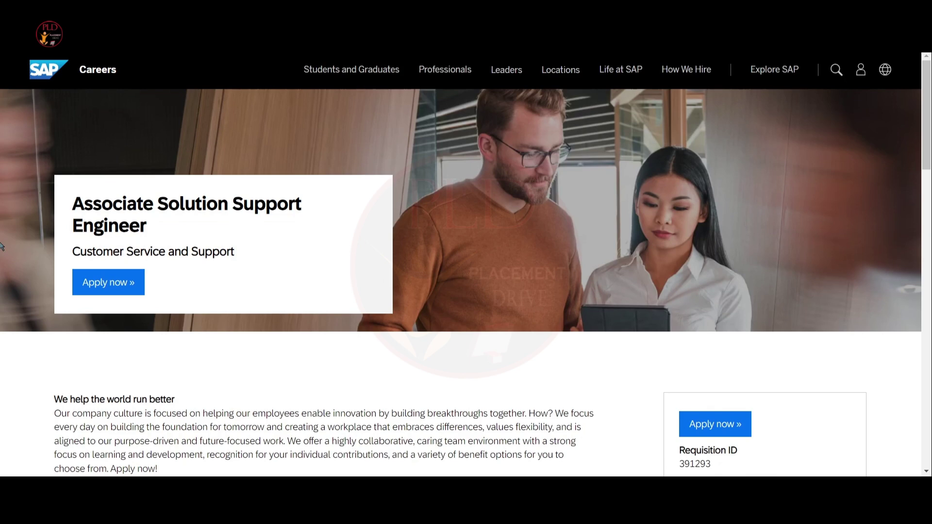
{"action": "scroll", "coordinate": [1, 246], "scroll_direction": "down", "scroll_amount": 2}
{"action": "scroll", "coordinate": [2, 247], "scroll_direction": "down", "scroll_amount": 2}
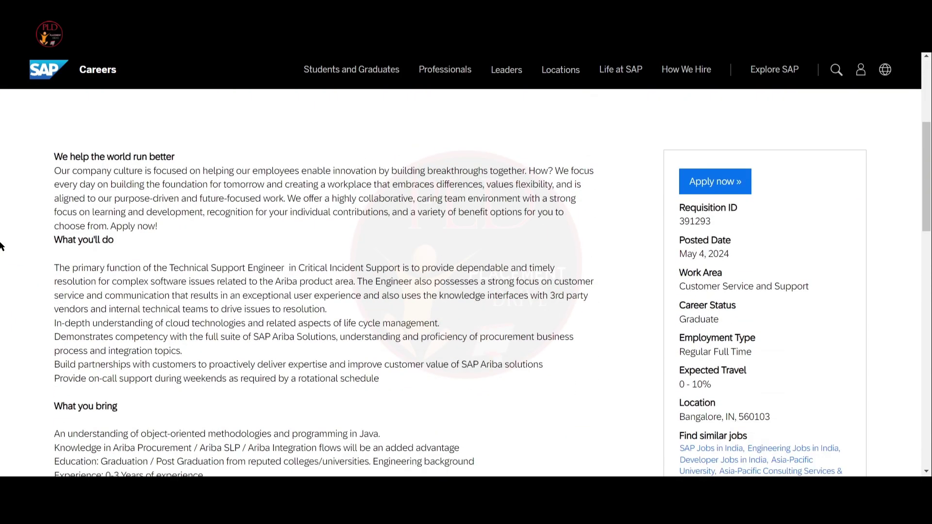
{"action": "scroll", "coordinate": [2, 246], "scroll_direction": "down", "scroll_amount": 3}
{"action": "scroll", "coordinate": [2, 246], "scroll_direction": "up", "scroll_amount": 1}
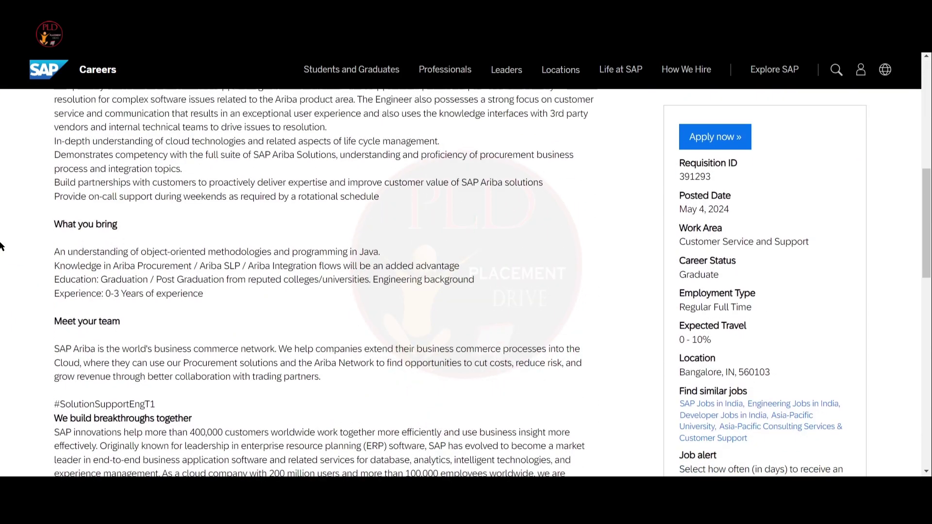